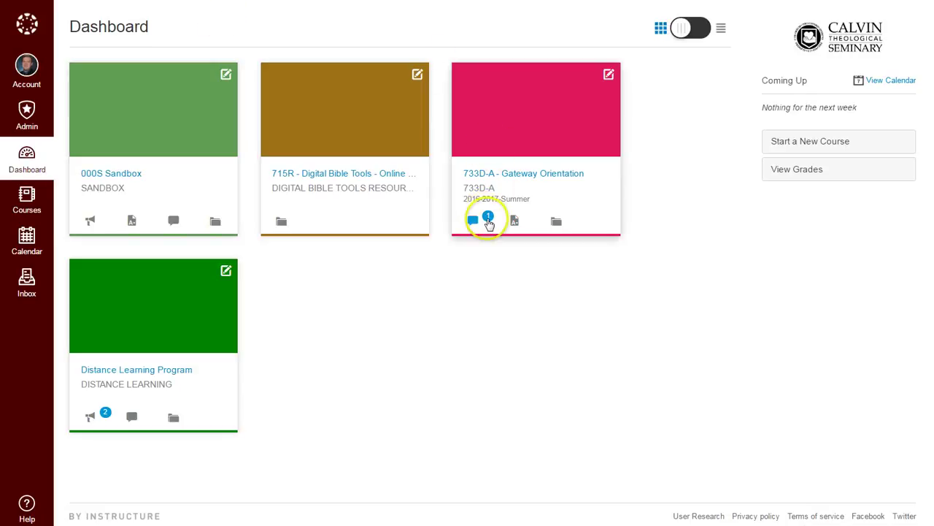
- Check 733D-A's unread discussions, switch the Dashboard to Recent Activity, and list your courses
left_click(488, 223)
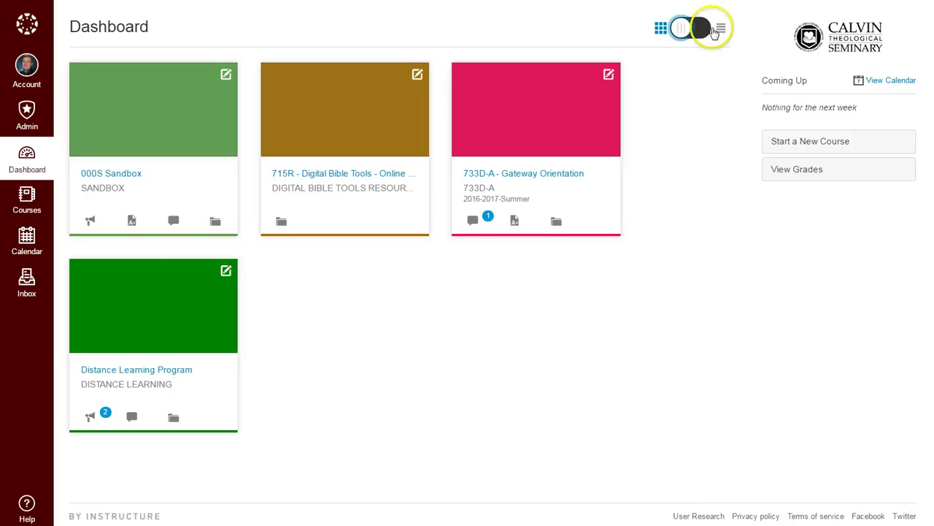
left_click(712, 28)
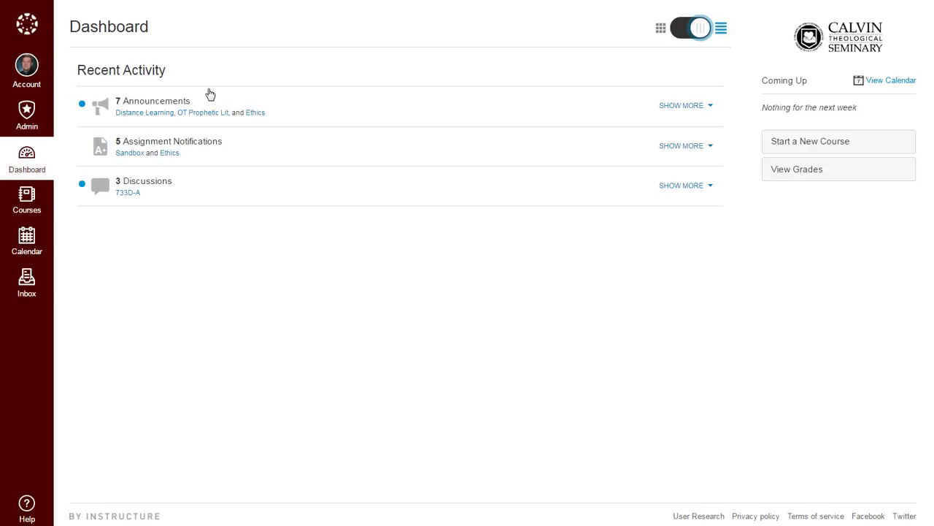
left_click(164, 316)
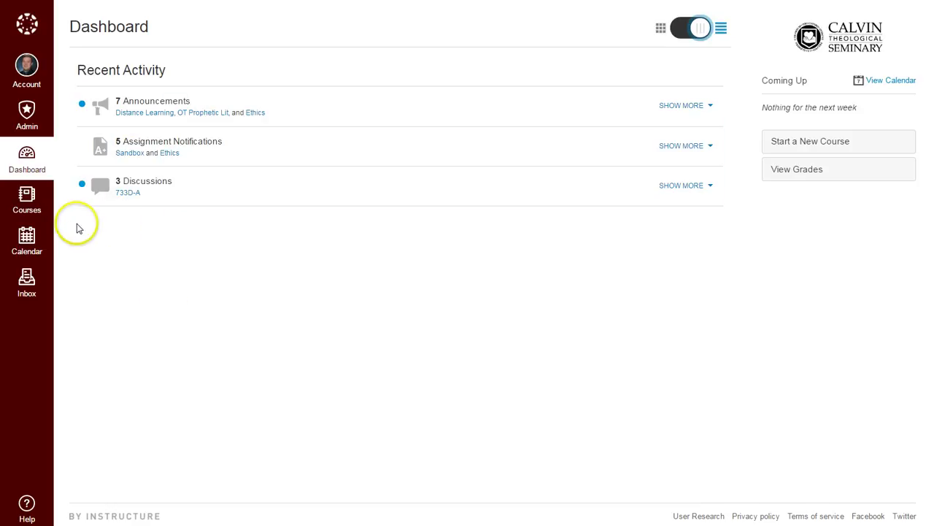
left_click(42, 207)
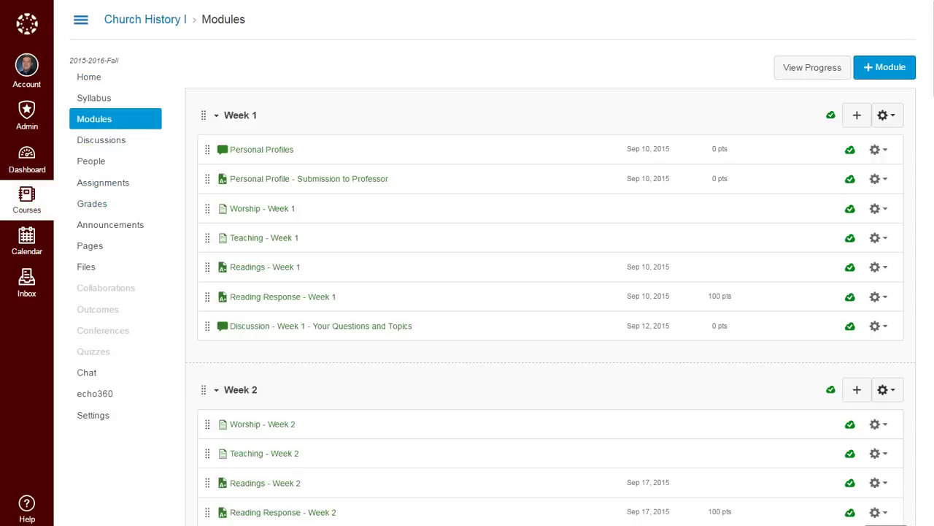
- Open the Church History I course's Modules page from the Courses list
left_click(206, 66)
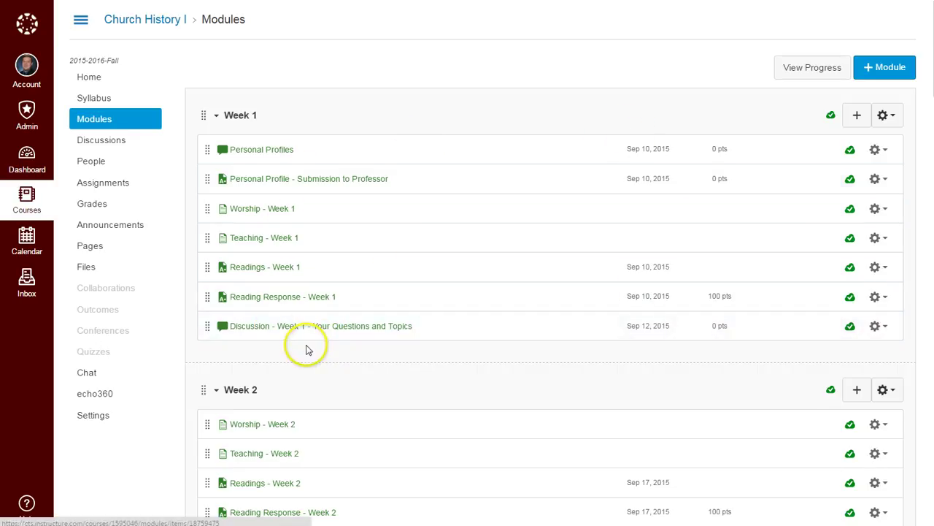
left_click(286, 211)
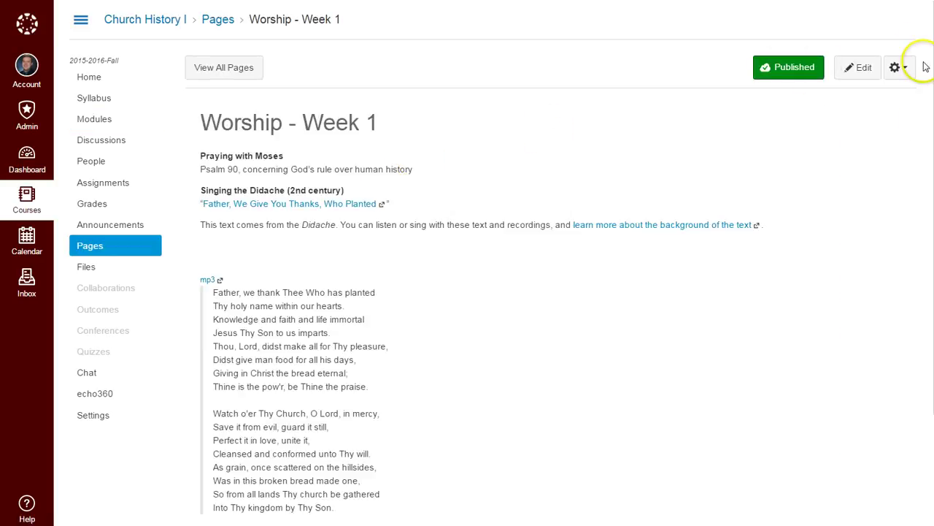
scroll(852, 182, "down", 2)
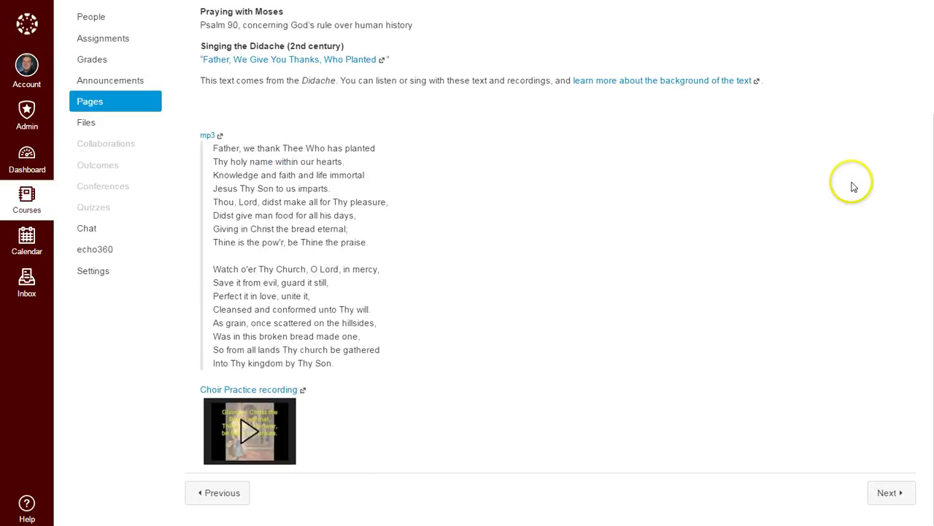
left_click(906, 501)
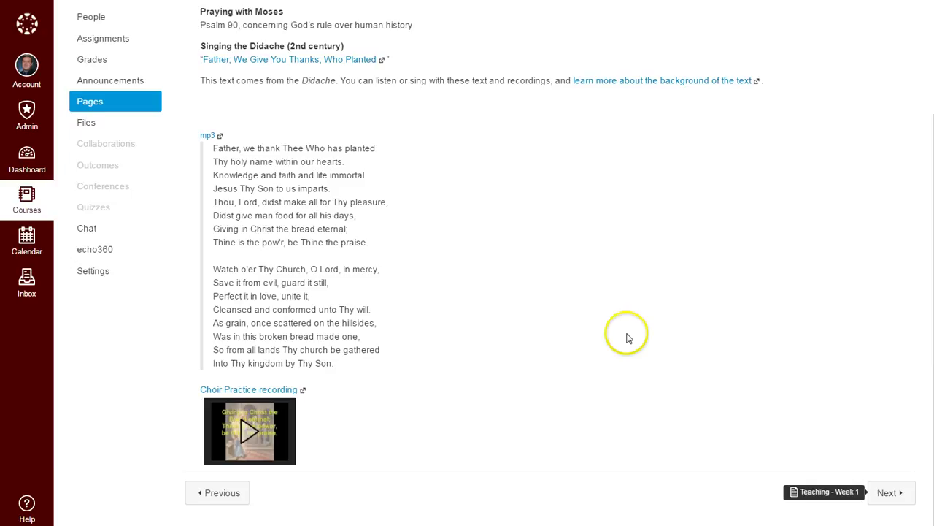
key("alt+Left")
left_click(373, 335)
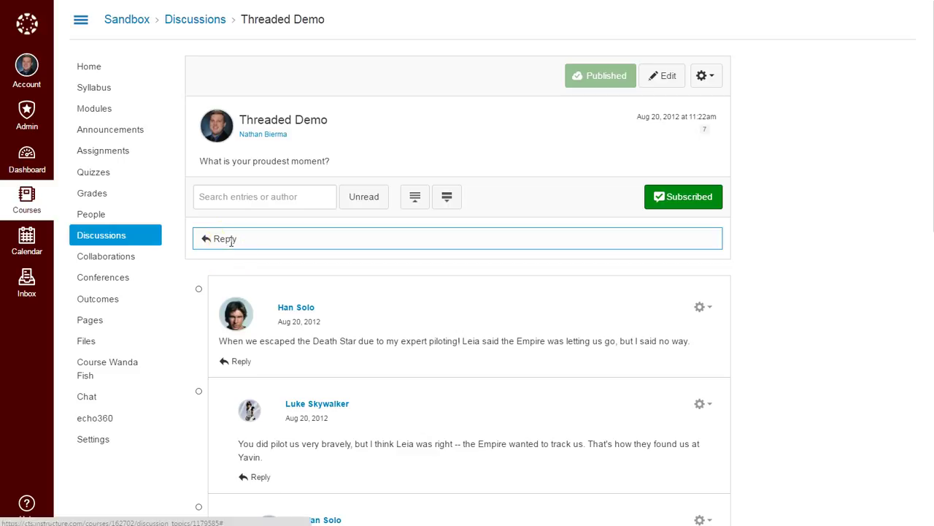
- Scroll down Threaded Demo and start a reply under the first response
scroll(445, 271, "down", 1)
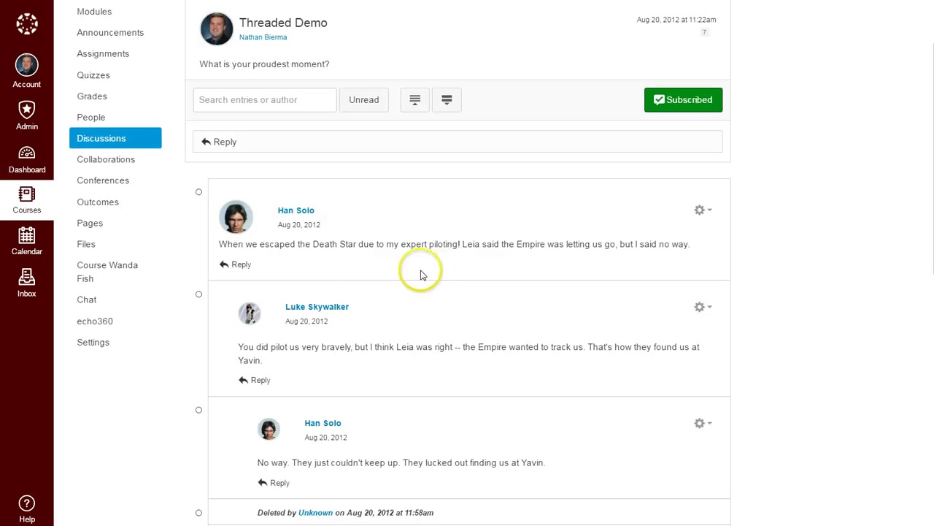
left_click(242, 266)
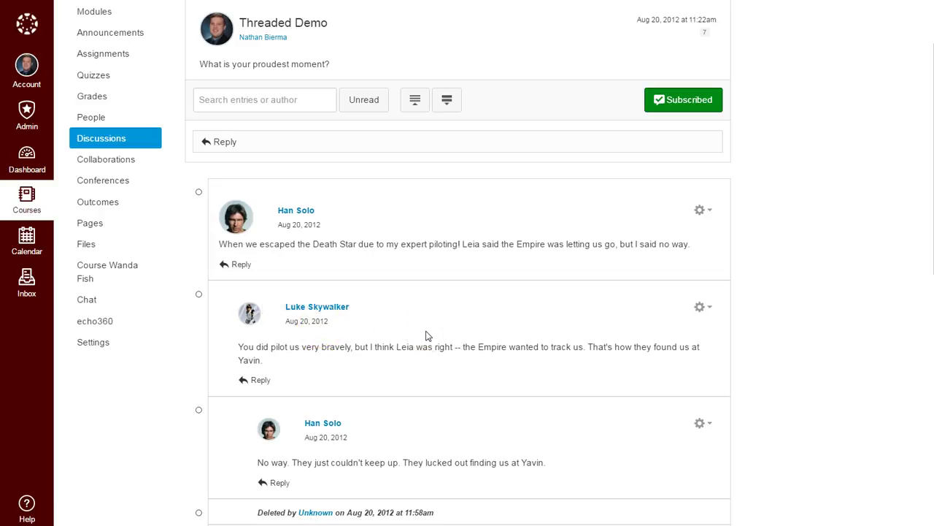
- Start a reply to the Threaded Demo topic and add recorded or uploaded media
left_click(253, 141)
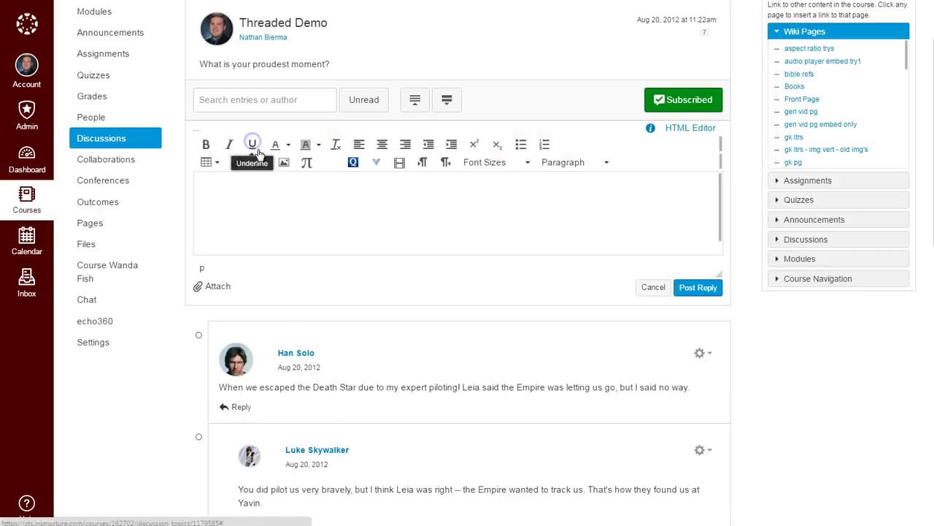
left_click(400, 167)
left_click(402, 166)
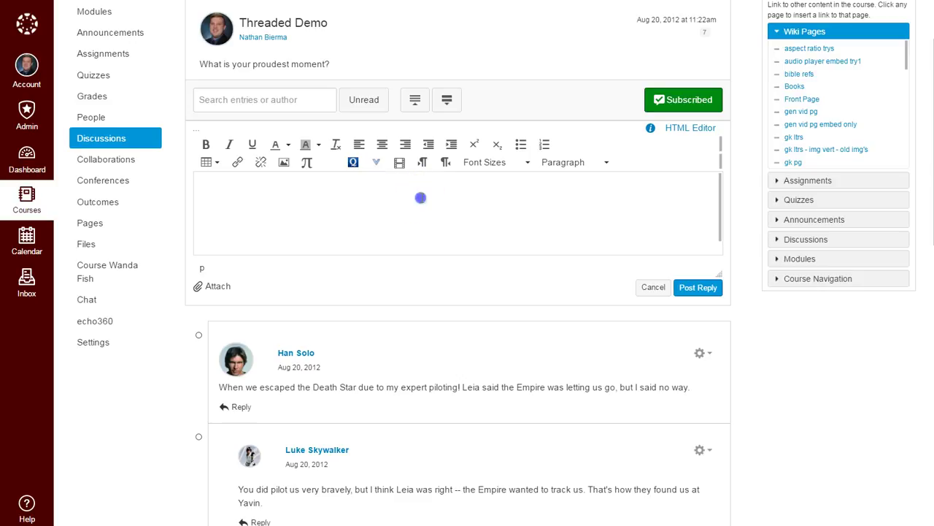
- Attempt to post the reply, then cancel so it is discarded unposted
left_click(686, 288)
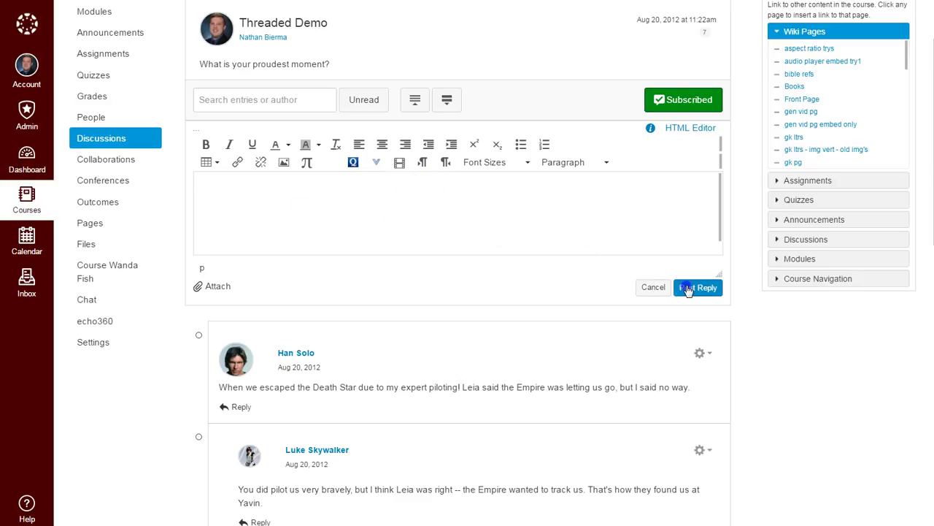
left_click(757, 208)
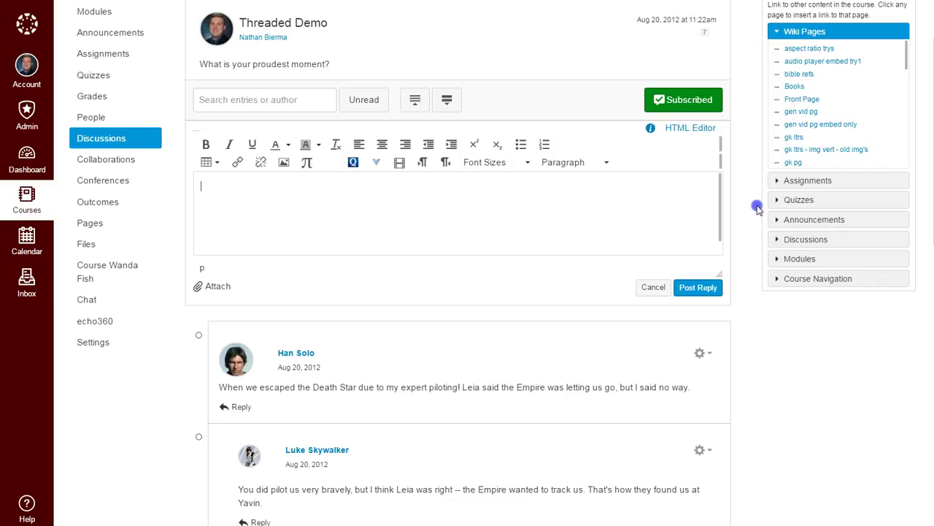
left_click(655, 289)
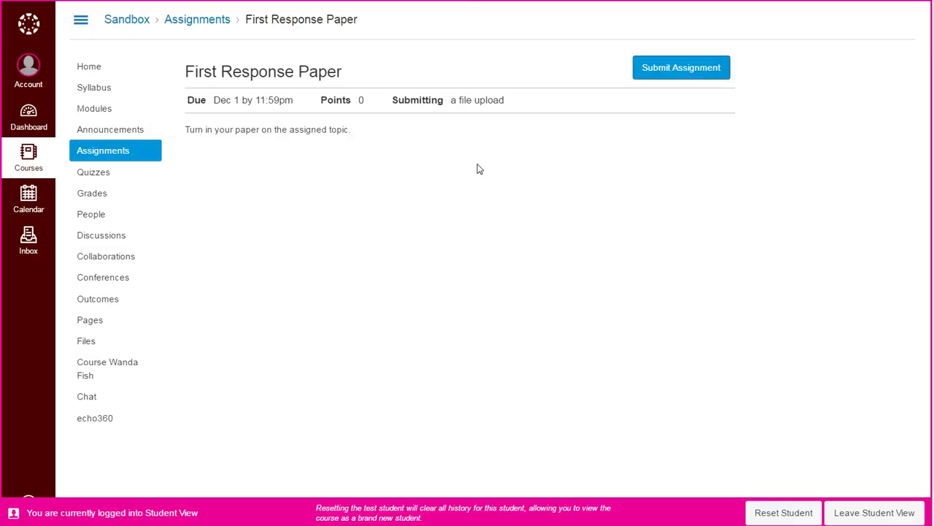
- Choose the Calvin paper .doc as the First Response Paper file upload
left_click(672, 73)
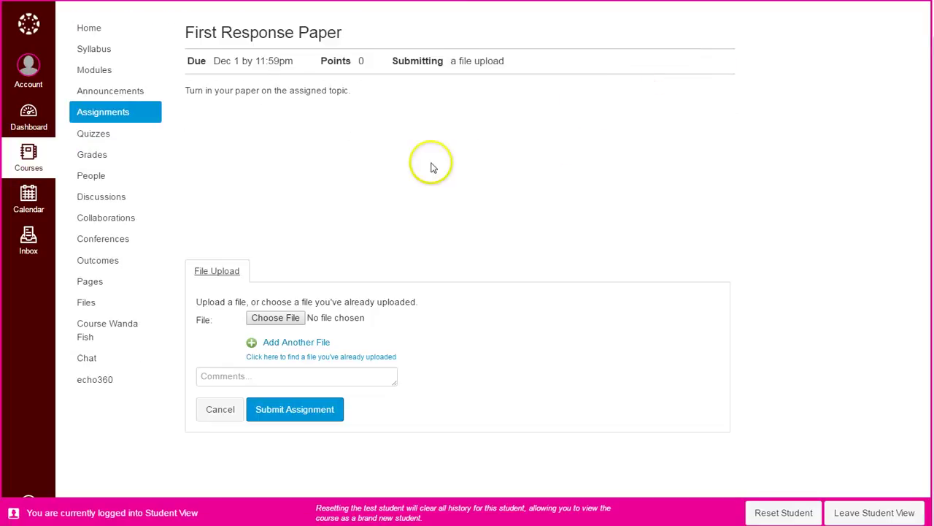
left_click(285, 319)
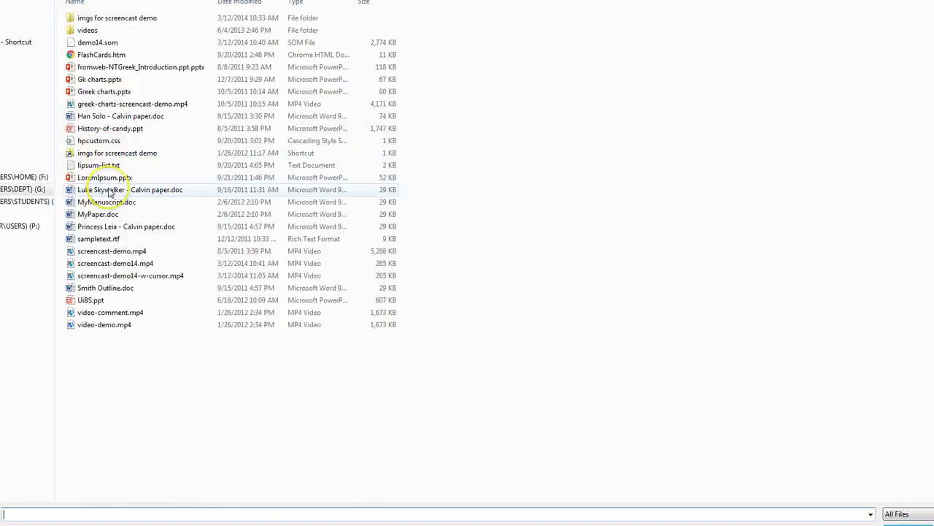
double_click(110, 190)
left_click(307, 413)
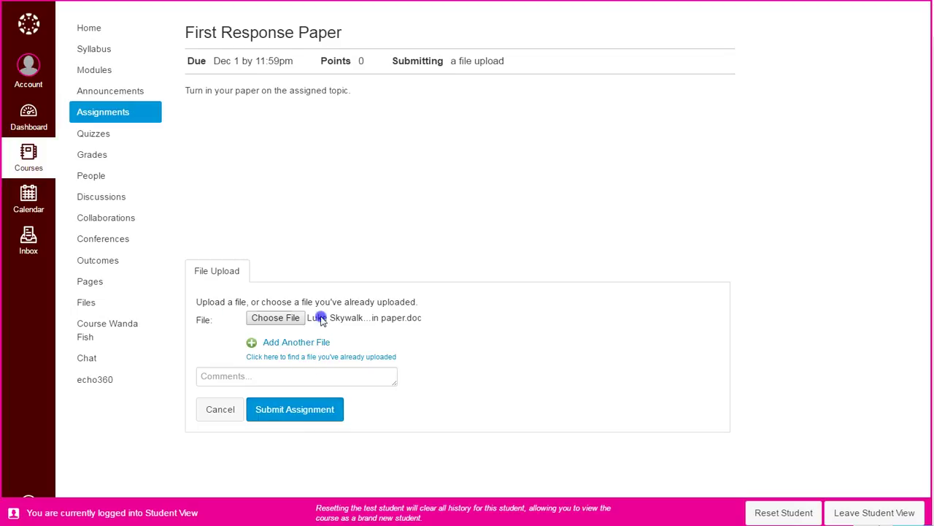
- Submit the First Response Paper with the attached Calvin paper
left_click(333, 413)
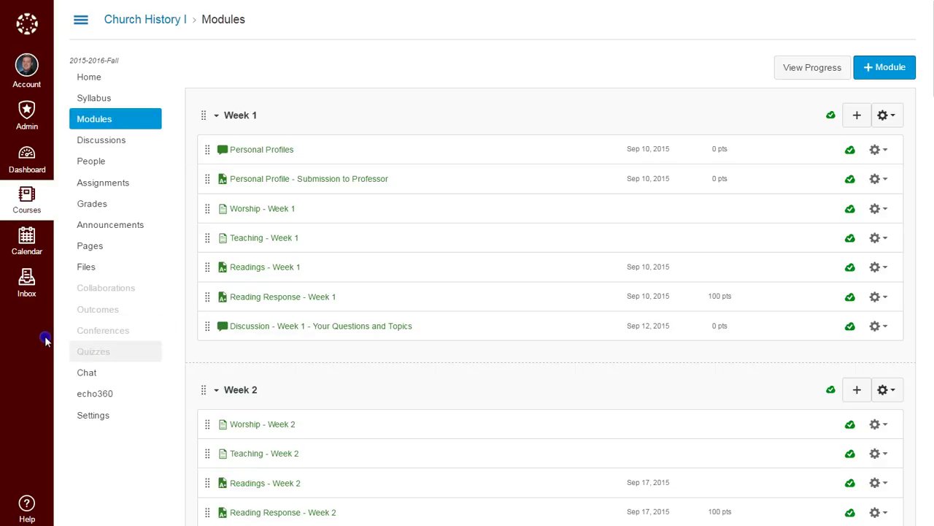
- Open the Inbox to list conversations from all courses
left_click(26, 289)
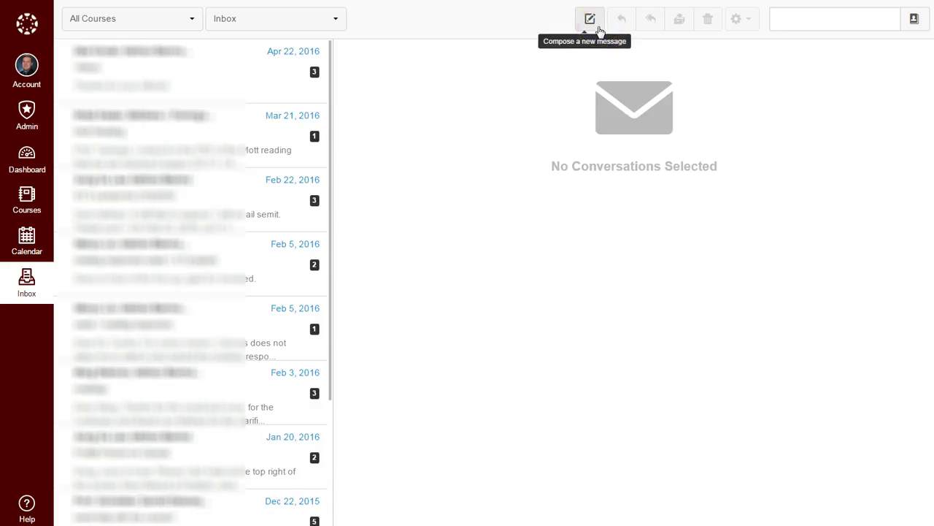
left_click(591, 20)
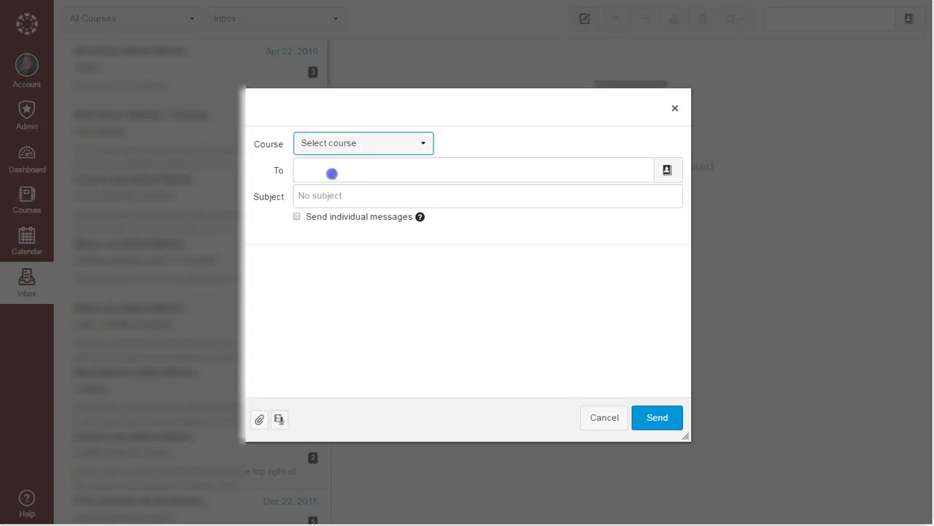
left_click(322, 170)
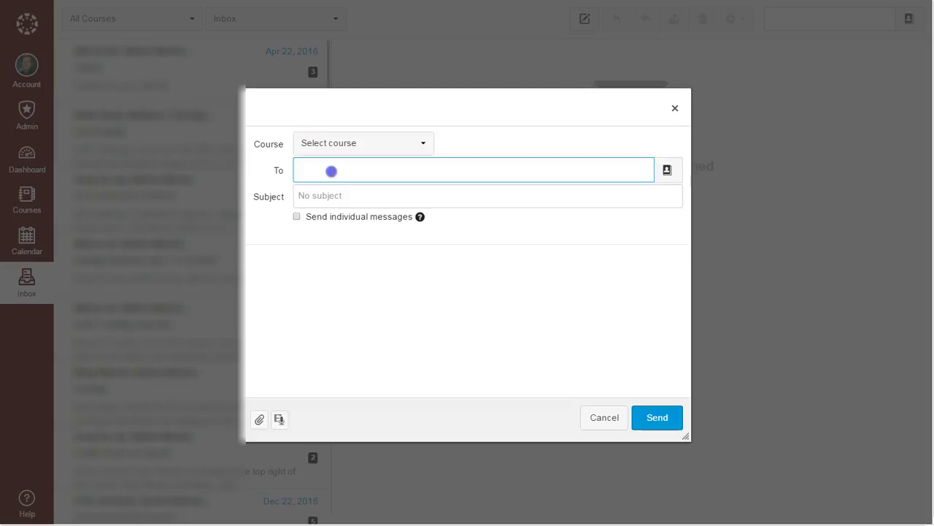
left_click(375, 147)
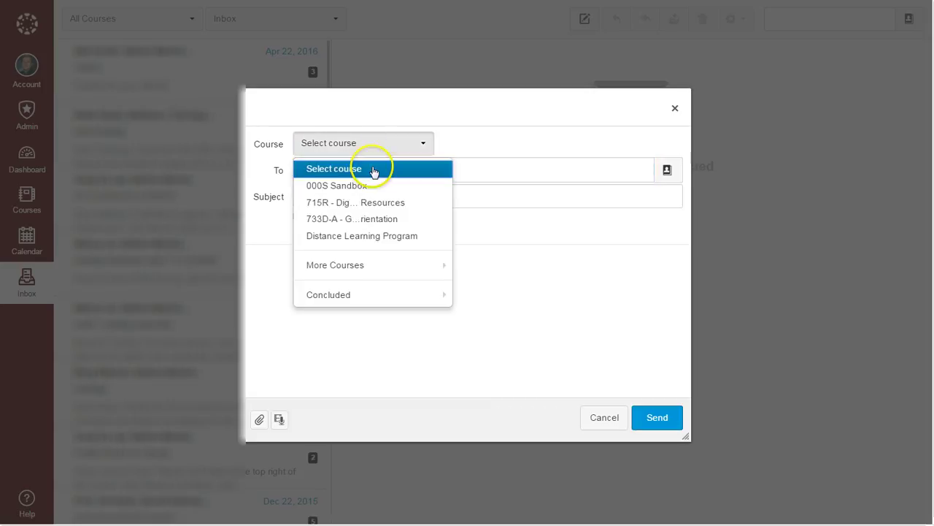
left_click(448, 177)
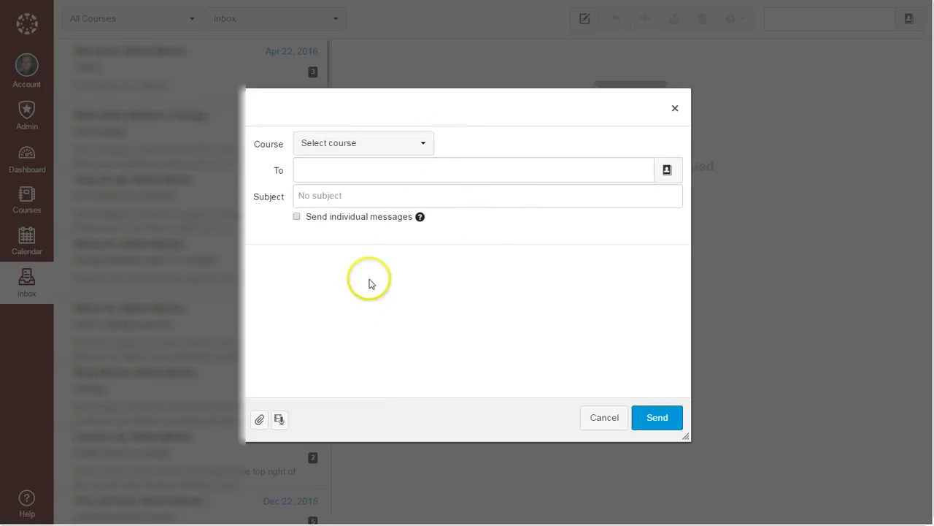
left_click(624, 422)
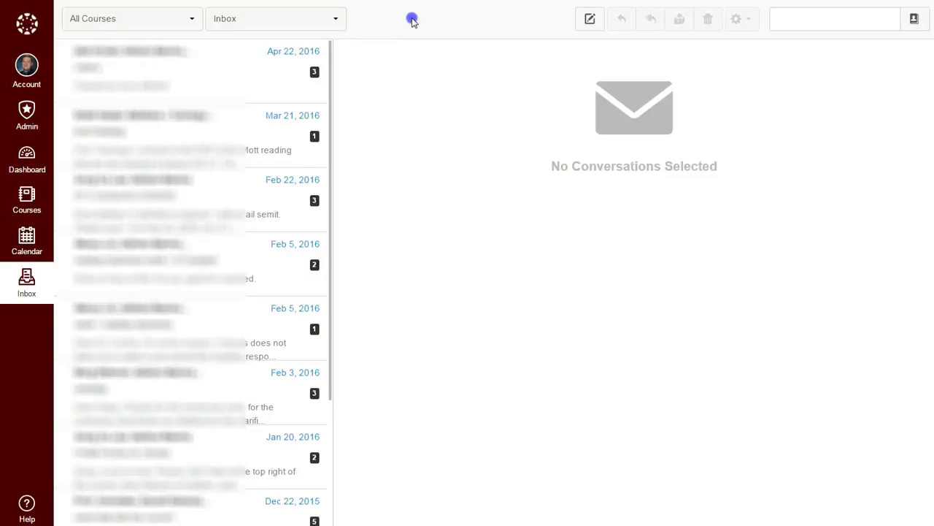
- Open Account > Notifications and scroll through the notification preferences table
left_click(21, 69)
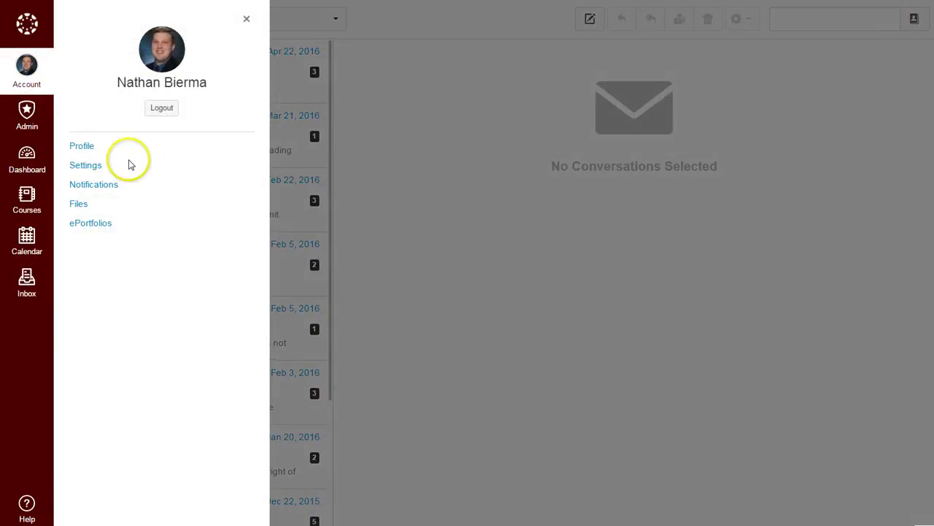
left_click(94, 188)
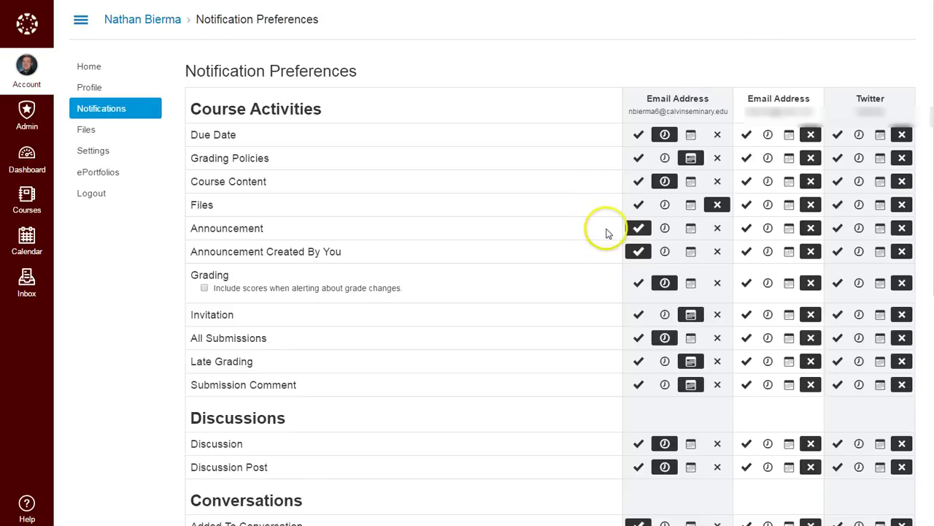
scroll(600, 232, "down", 2)
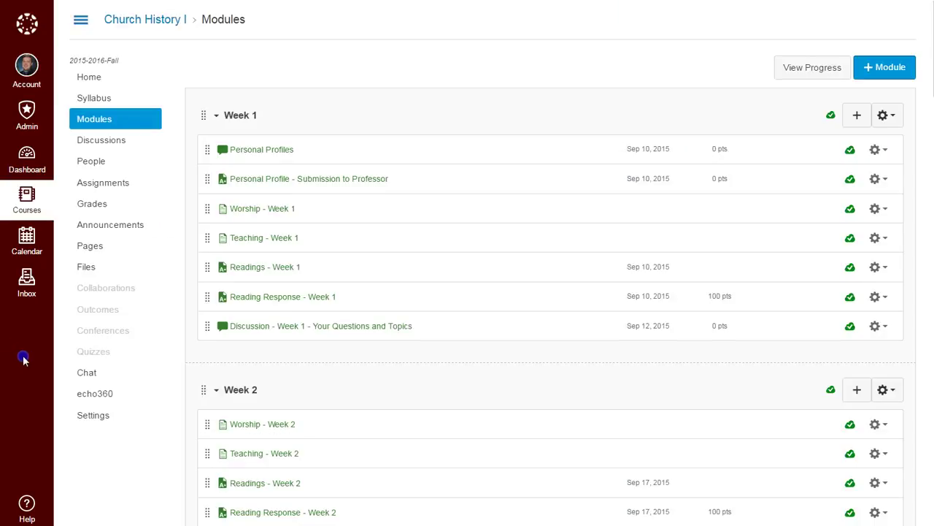
- Choose Help > Report a Problem to show the empty support-ticket form
left_click(28, 510)
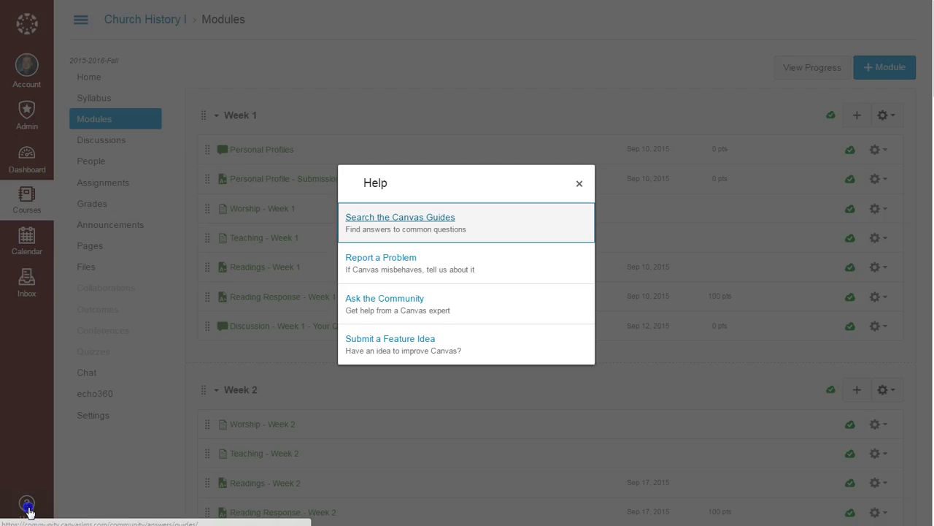
left_click(427, 261)
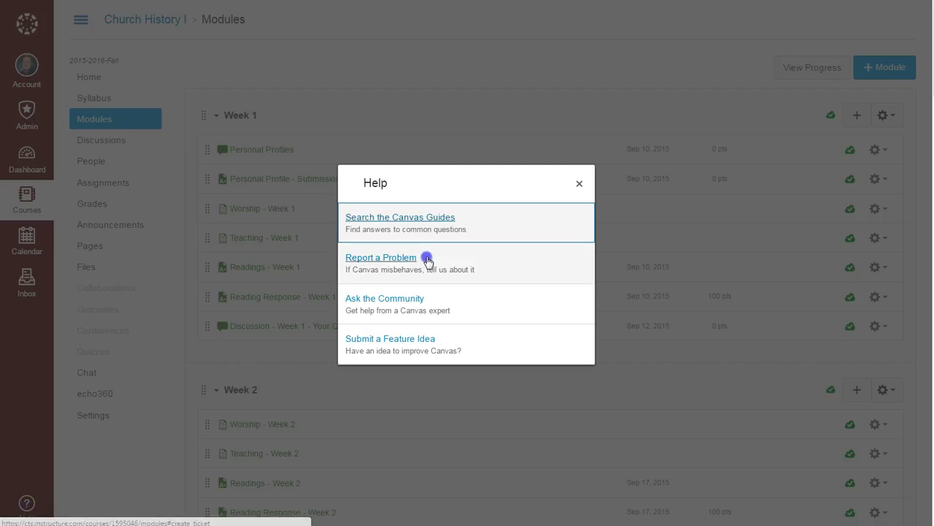
left_click(427, 260)
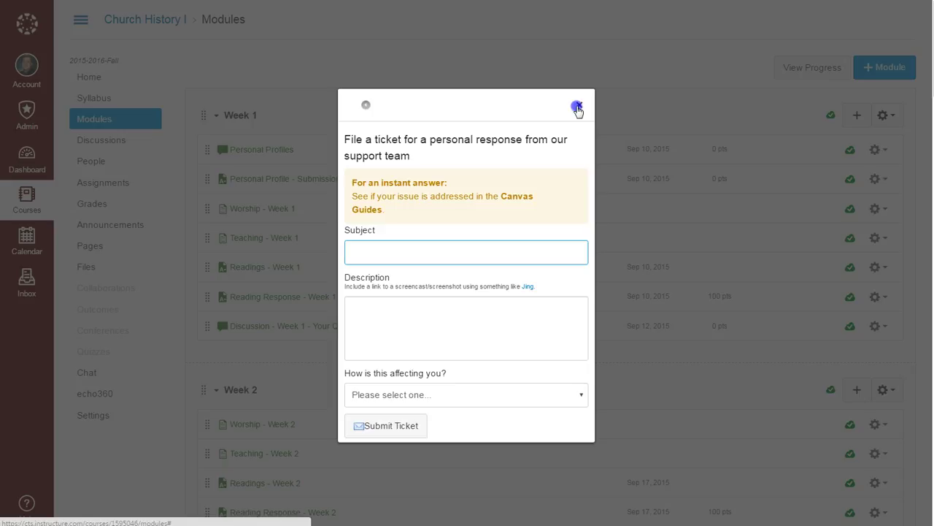
- Close the support-ticket form without submitting it
left_click(577, 108)
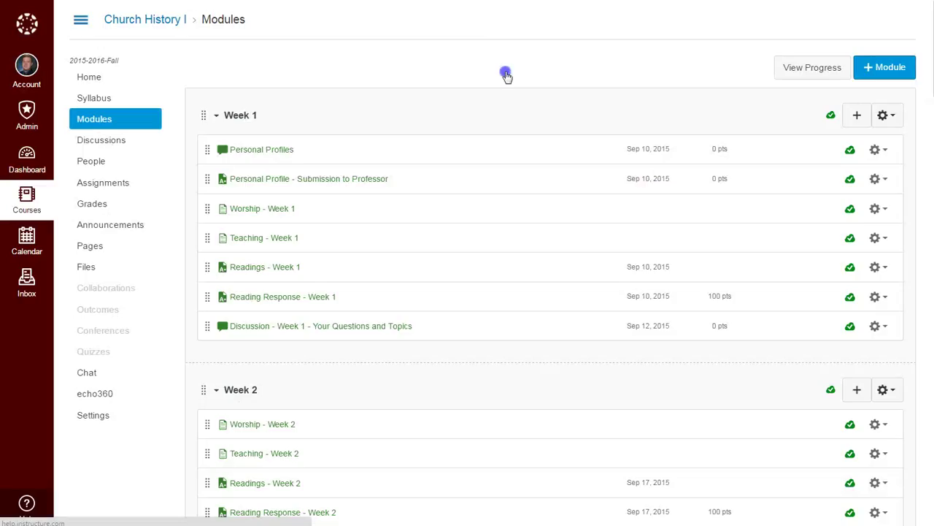